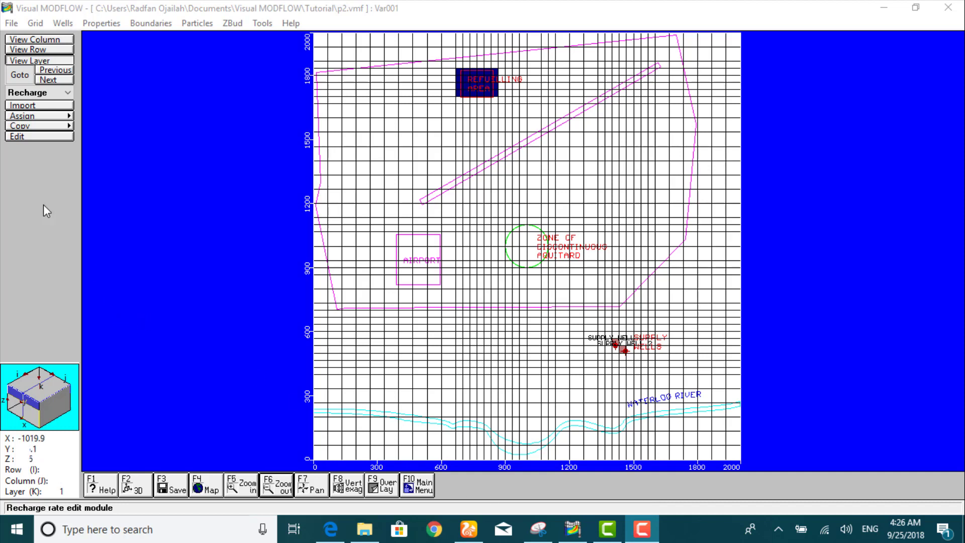
# Switch the boundary editor from recharge to Const. Head, saving the recharge data when prompted
pyautogui.click(52, 93)
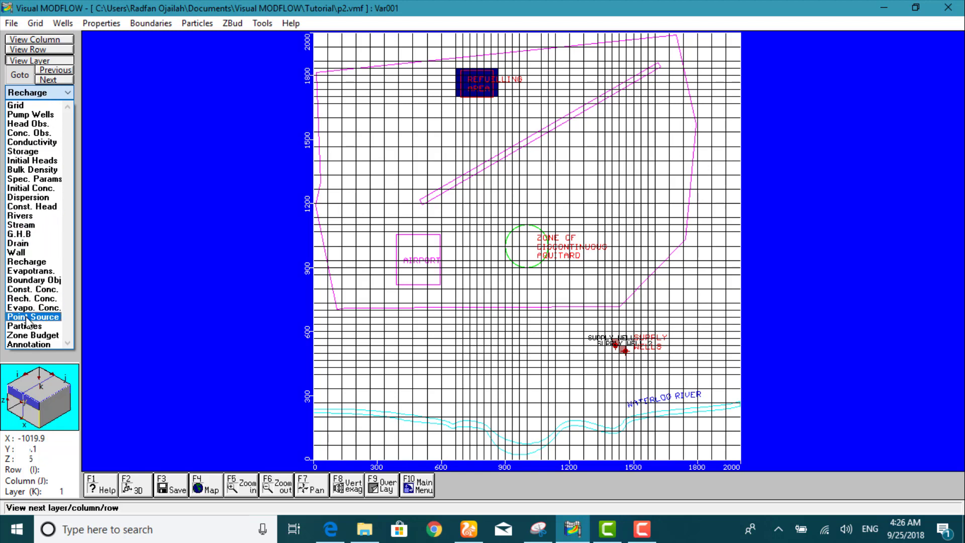
pyautogui.click(26, 207)
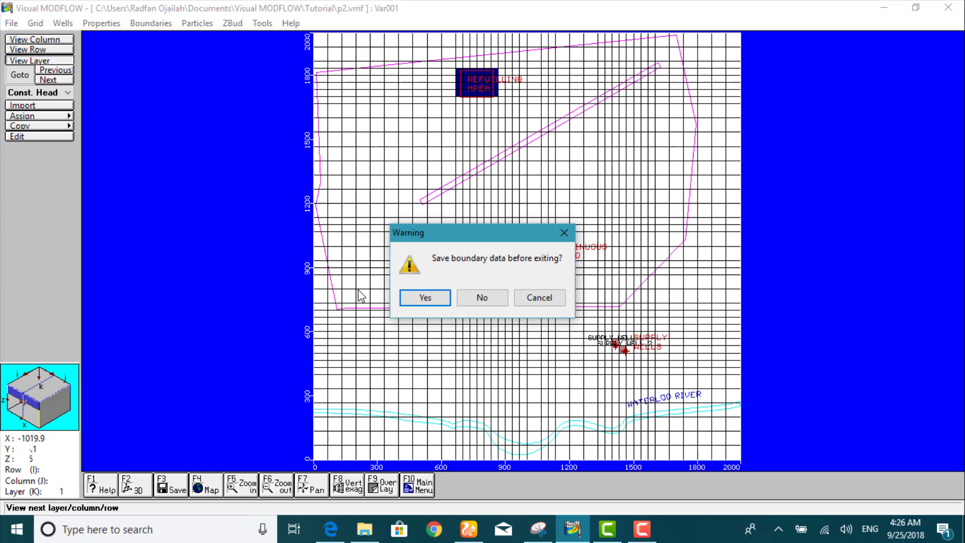
pyautogui.click(413, 302)
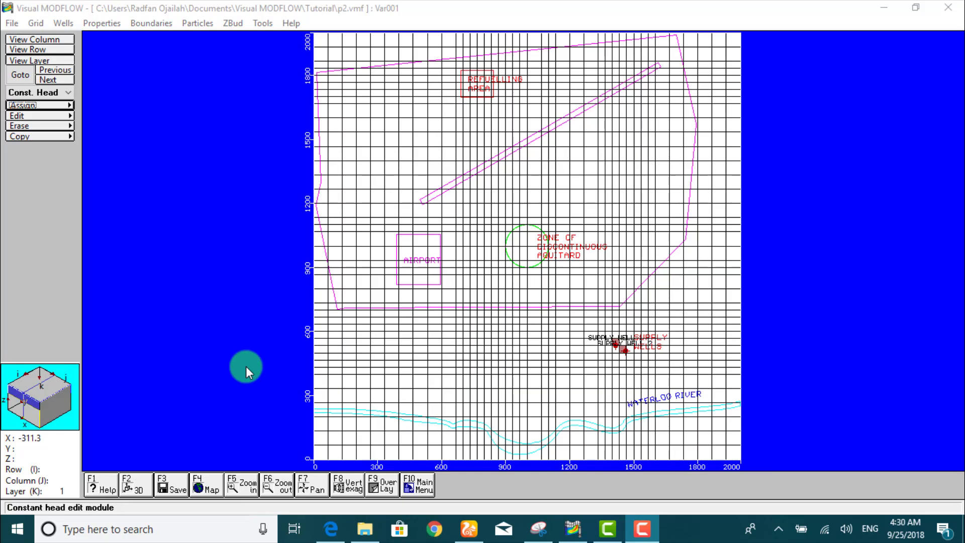
# Draw a constant-head line across layer 1's top row, from column 1 to column 40
pyautogui.click(22, 106)
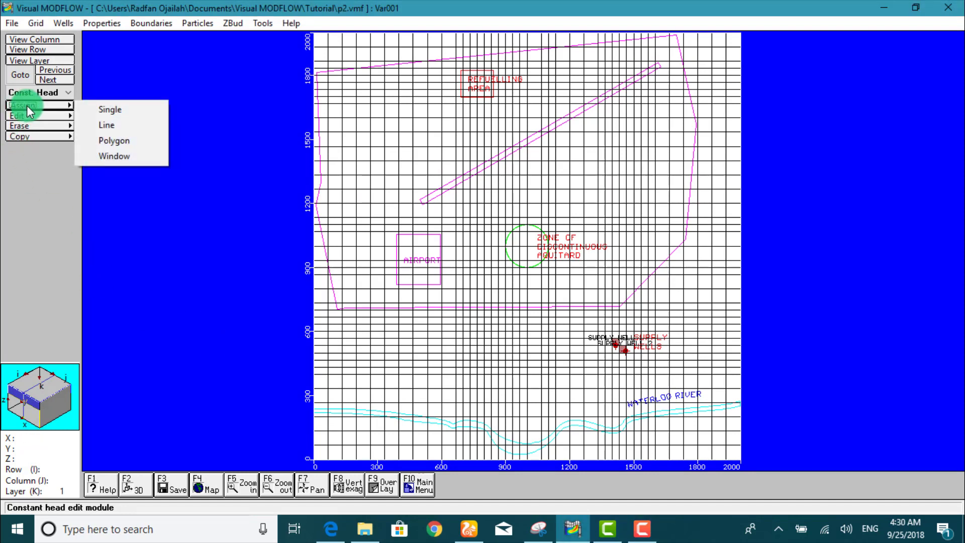
pyautogui.click(98, 131)
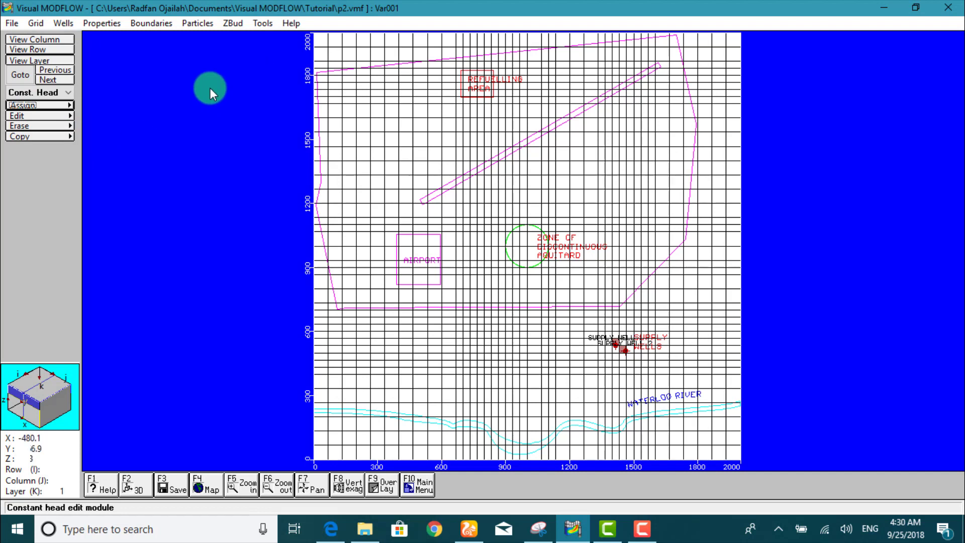
pyautogui.click(318, 38)
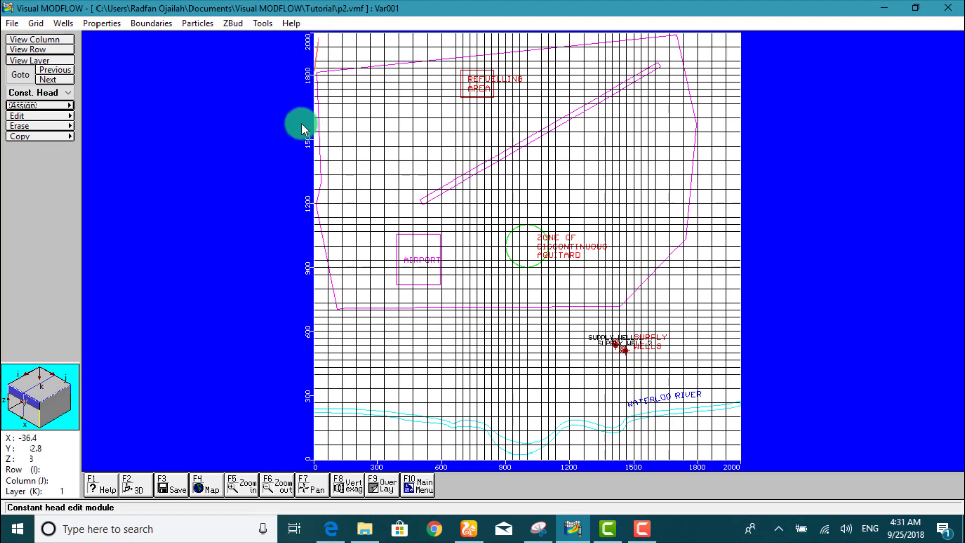
pyautogui.doubleClick(735, 37)
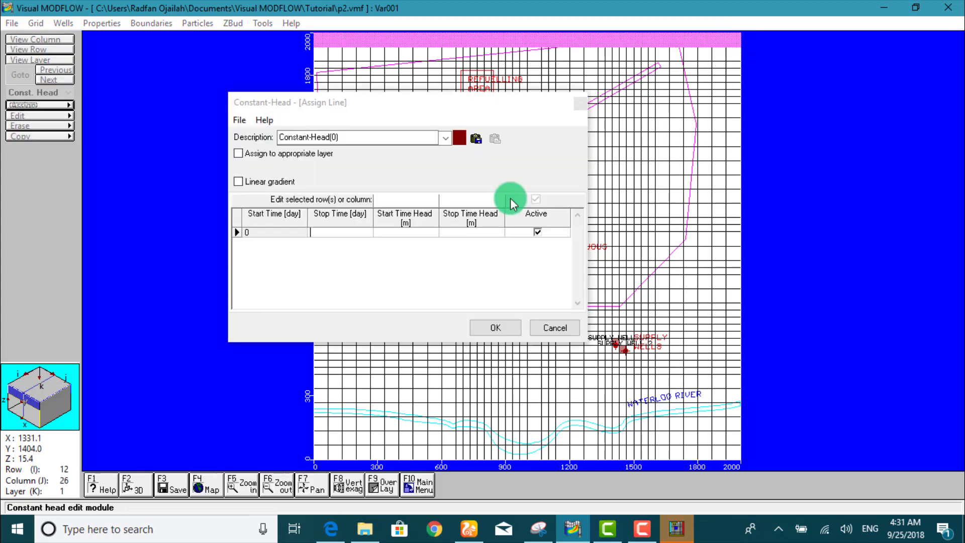
# Describe the line as 'CH- UPPER AQUIFER - NORTH' with stop time 7300 and 19 m start and stop heads
pyautogui.moveTo(258, 101); pyautogui.dragTo(245, 128)
pyautogui.press('BackSpace')
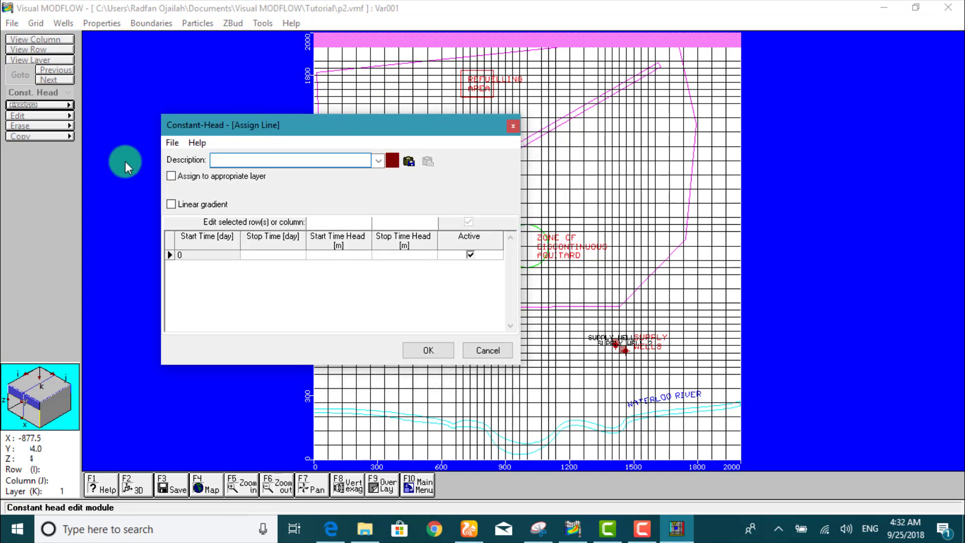
pyautogui.write('CH-Y')
pyautogui.press('BackSpace')
pyautogui.write('UPPER AQUIFER - N')
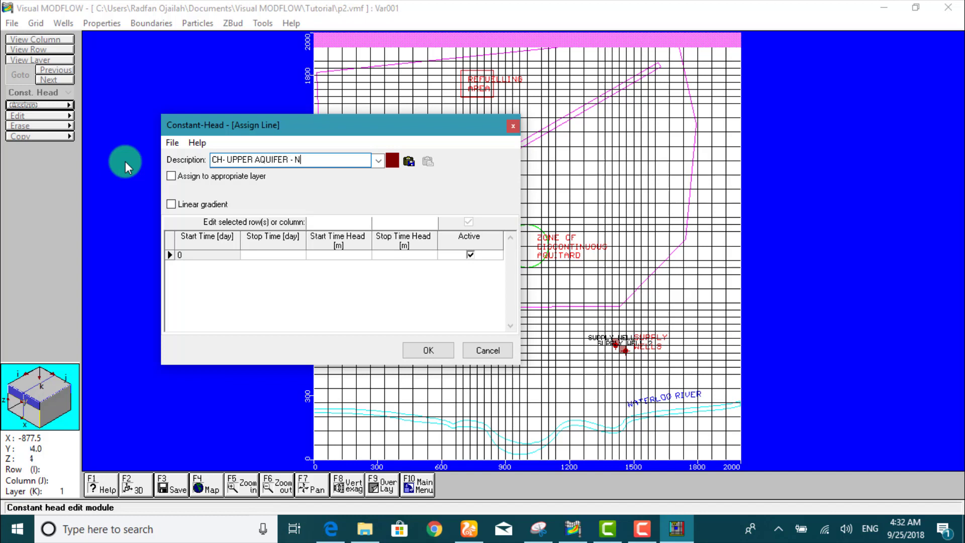
pyautogui.write('ORTH')
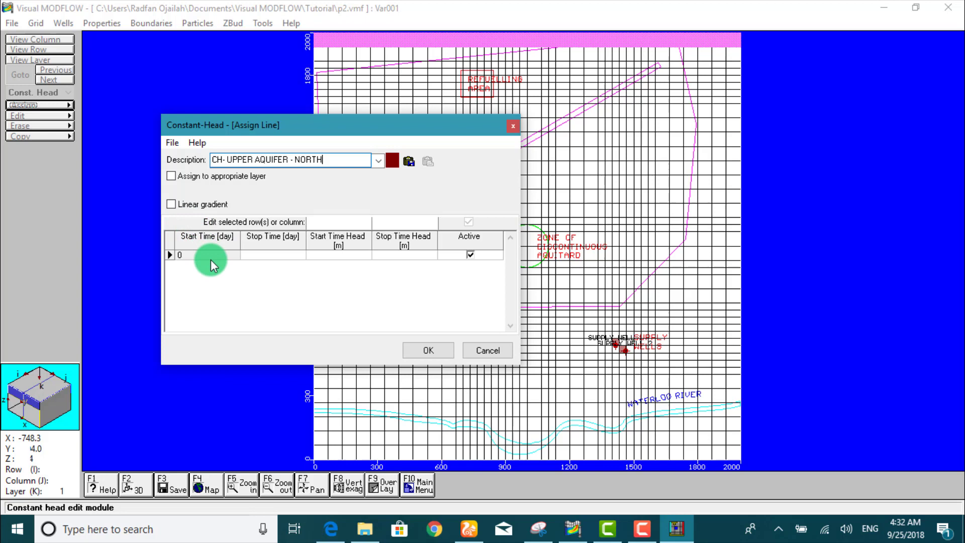
pyautogui.click(247, 256)
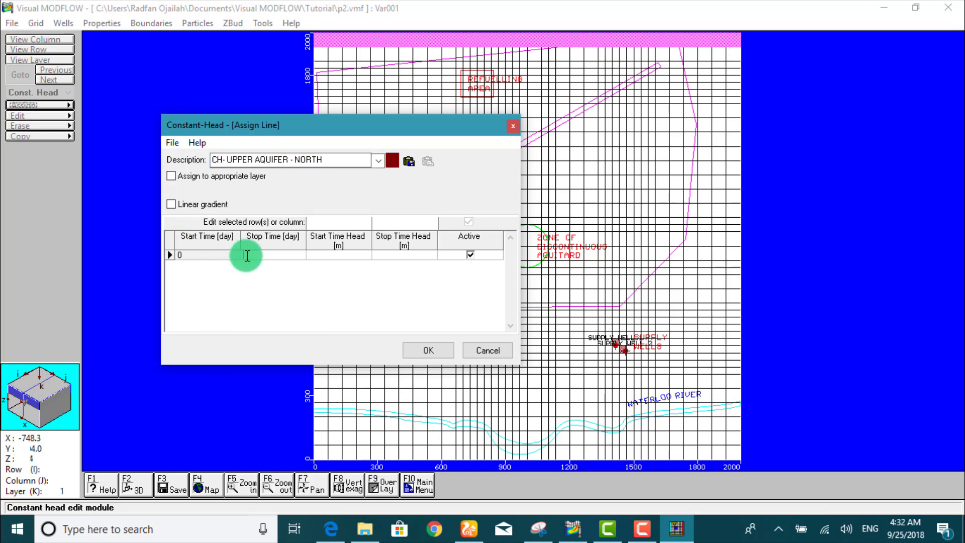
pyautogui.write('7300')
pyautogui.click(322, 256)
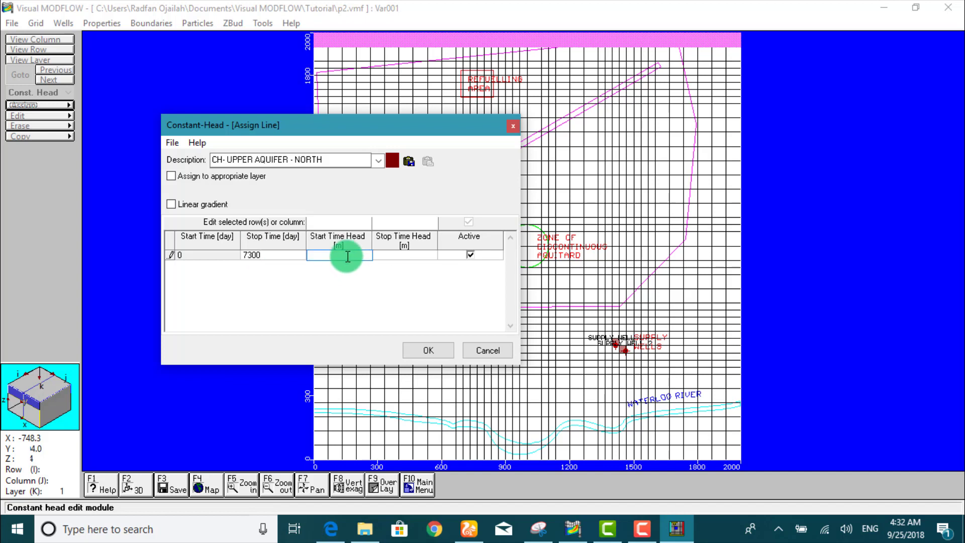
pyautogui.write('19')
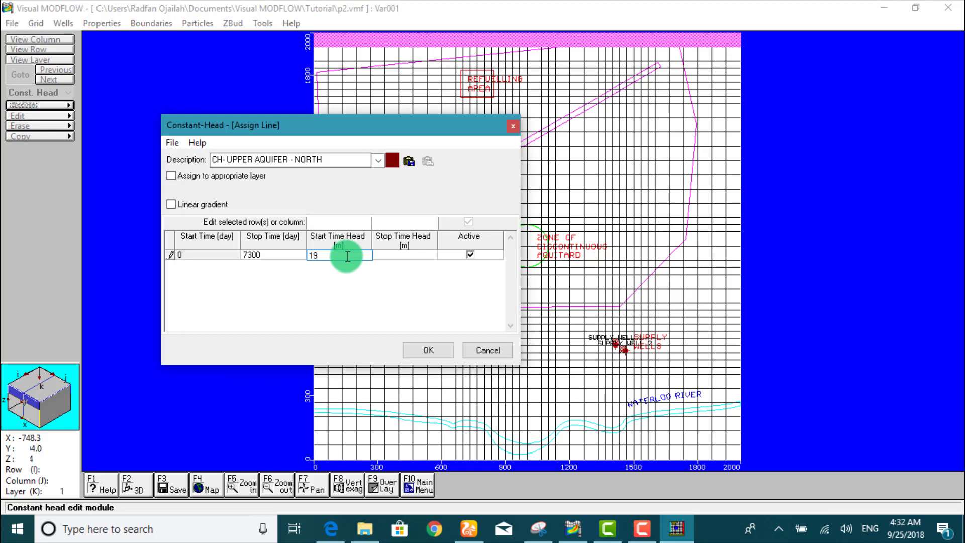
pyautogui.click(404, 257)
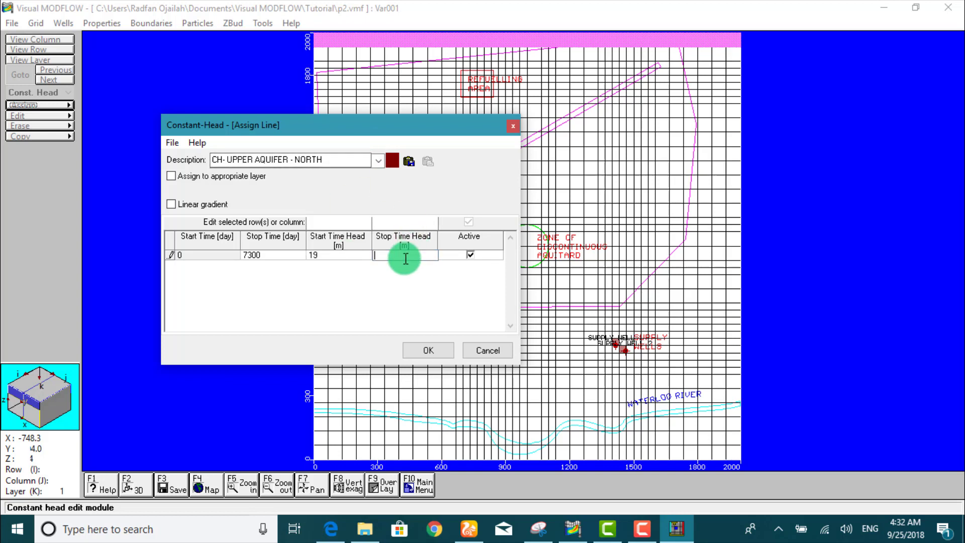
pyautogui.write('19')
# Apply the north constant-head values and go to layer 3
pyautogui.click(428, 355)
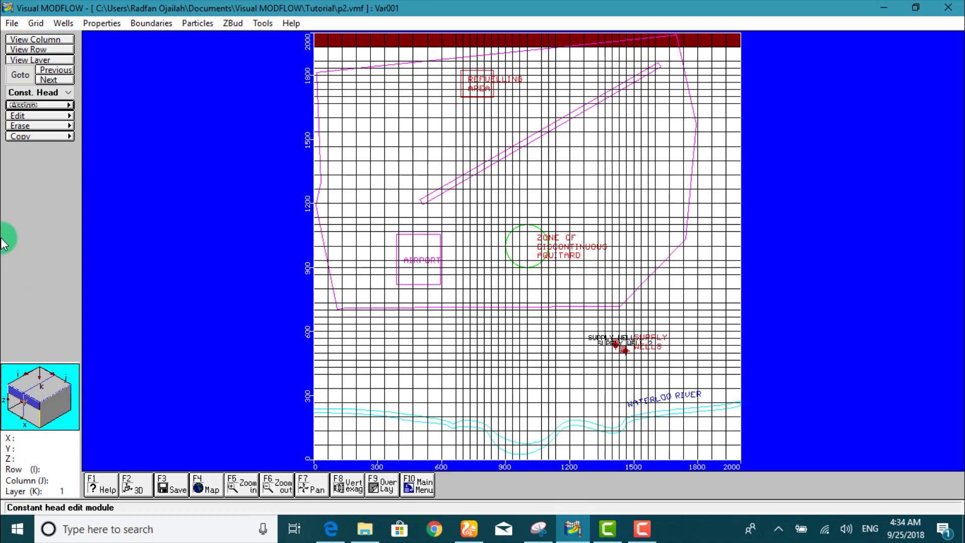
pyautogui.click(17, 76)
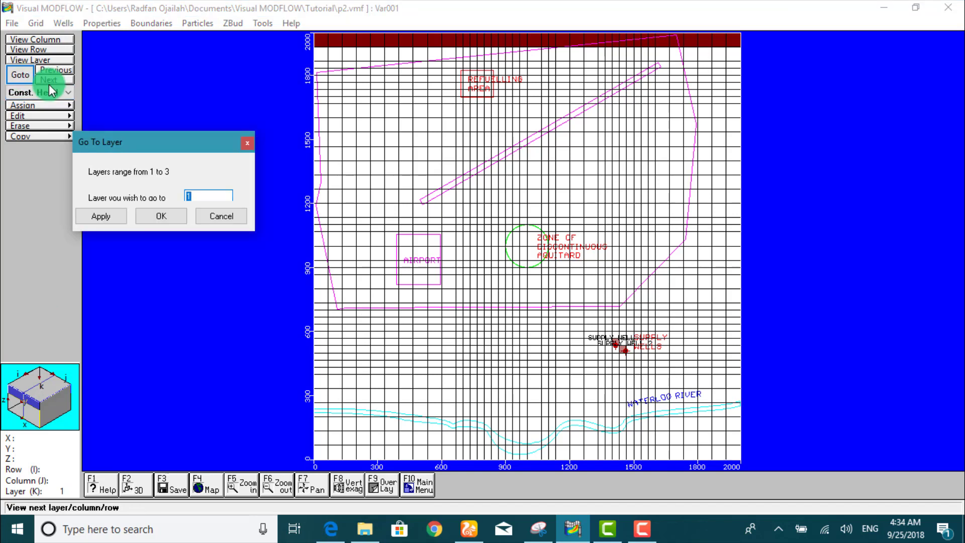
pyautogui.write('3')
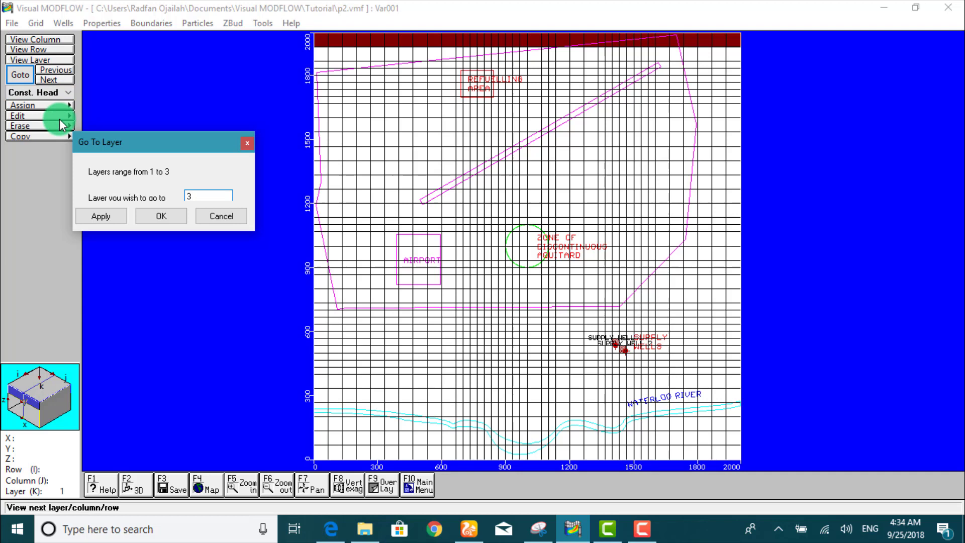
pyautogui.click(140, 215)
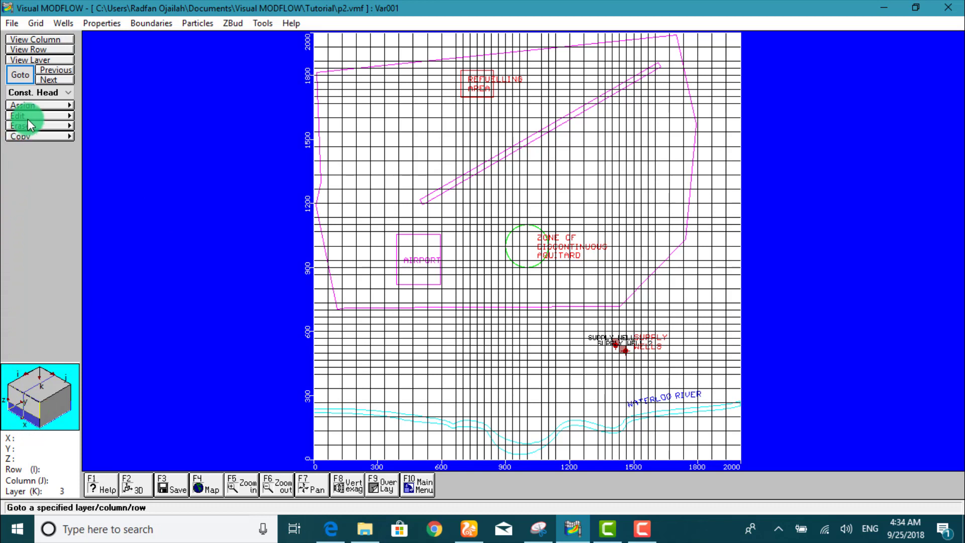
# Draw a constant-head line along layer 3's top row, from the left to the right grid corner
pyautogui.click(30, 104)
pyautogui.click(113, 129)
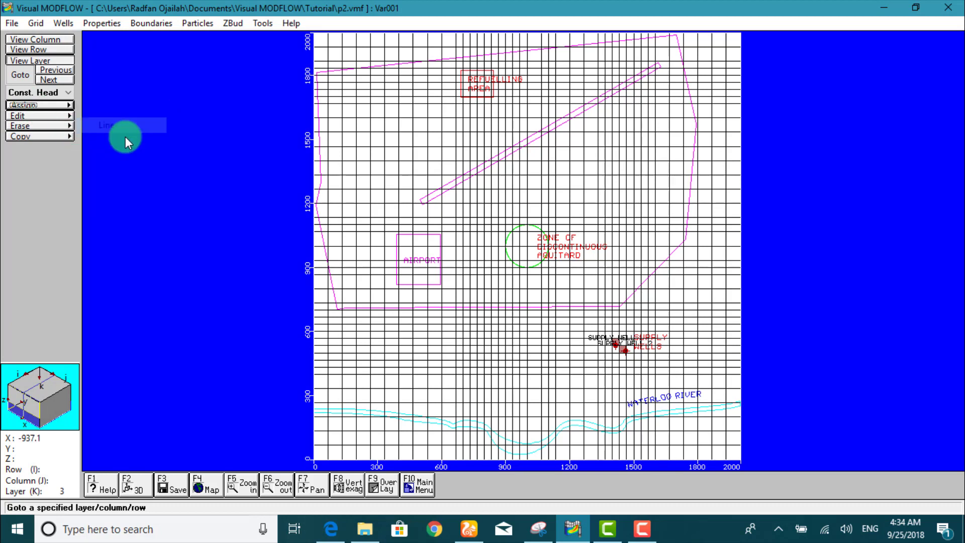
pyautogui.click(320, 41)
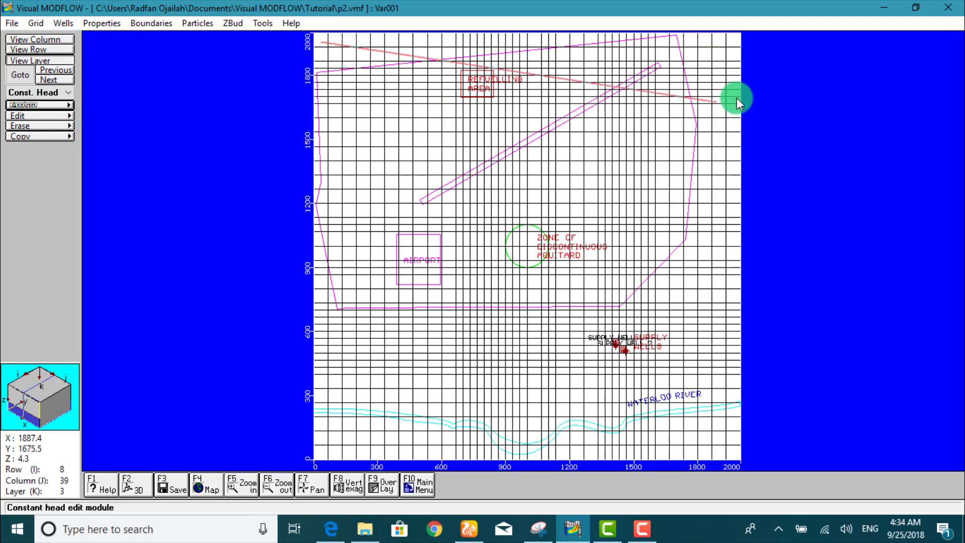
pyautogui.rightClick(735, 41)
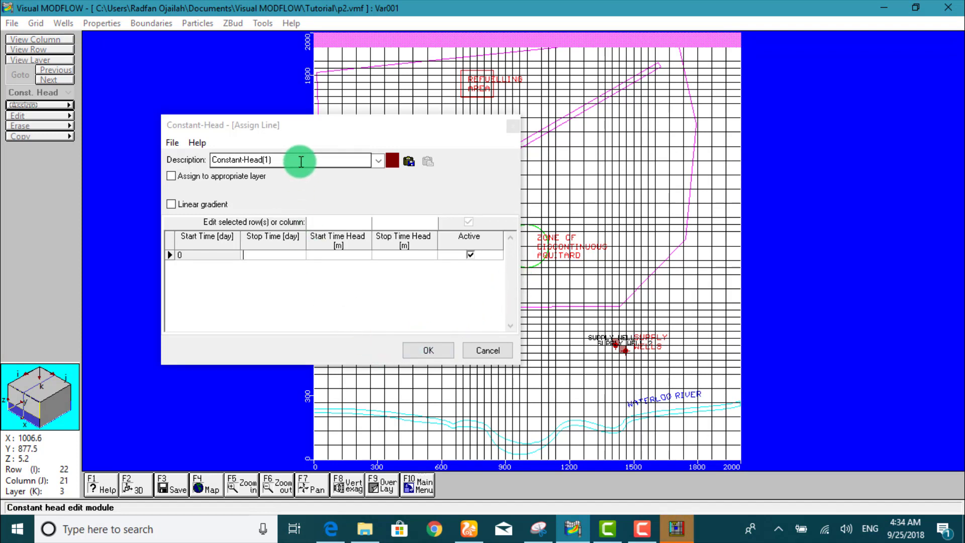
# Reuse the north description, changing it to 'CH- LOWER AQUIFER - NORTH'
pyautogui.click(378, 160)
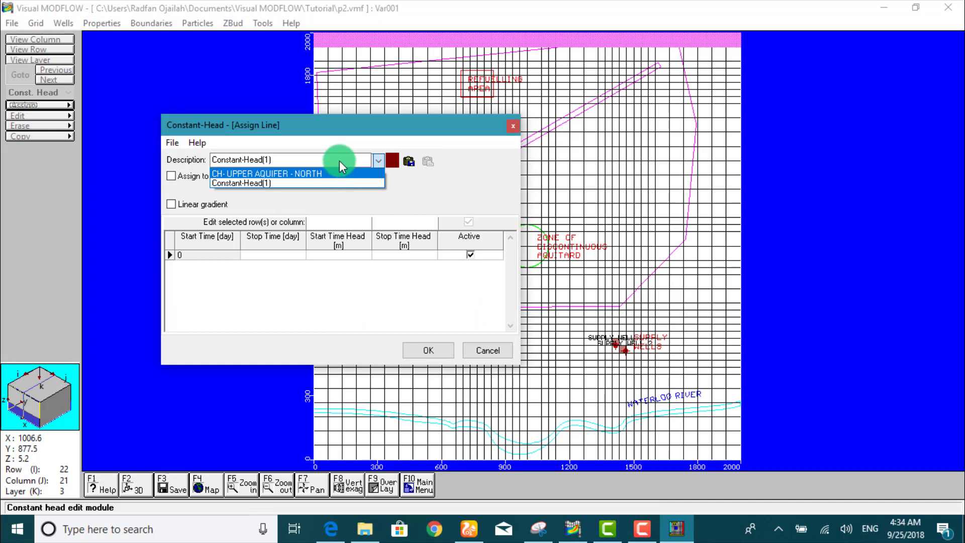
pyautogui.click(330, 174)
pyautogui.doubleClick(246, 159)
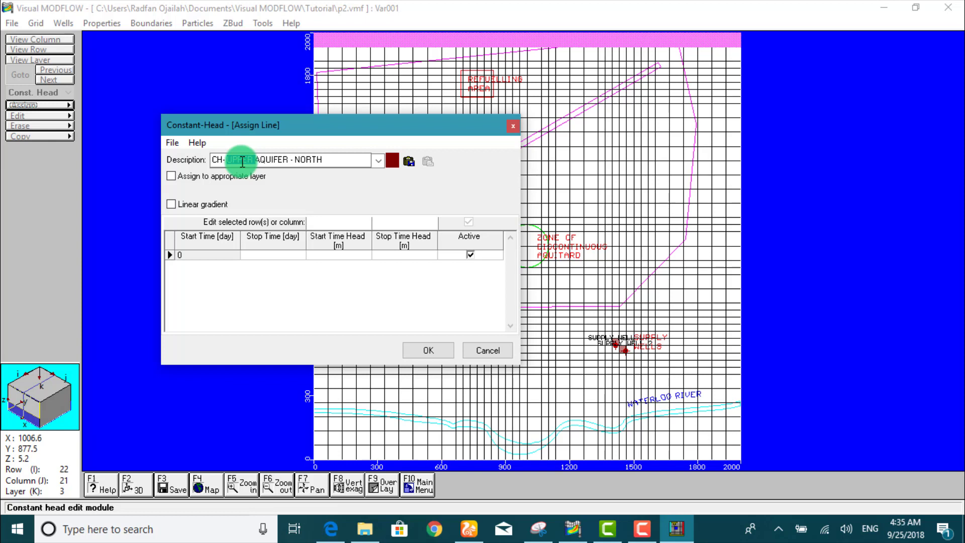
pyautogui.write('LO')
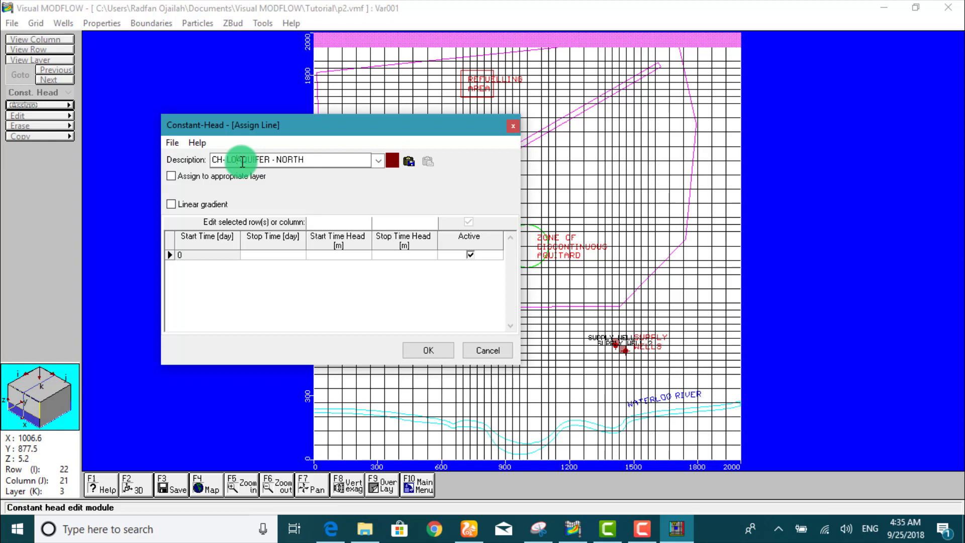
pyautogui.write('WER')
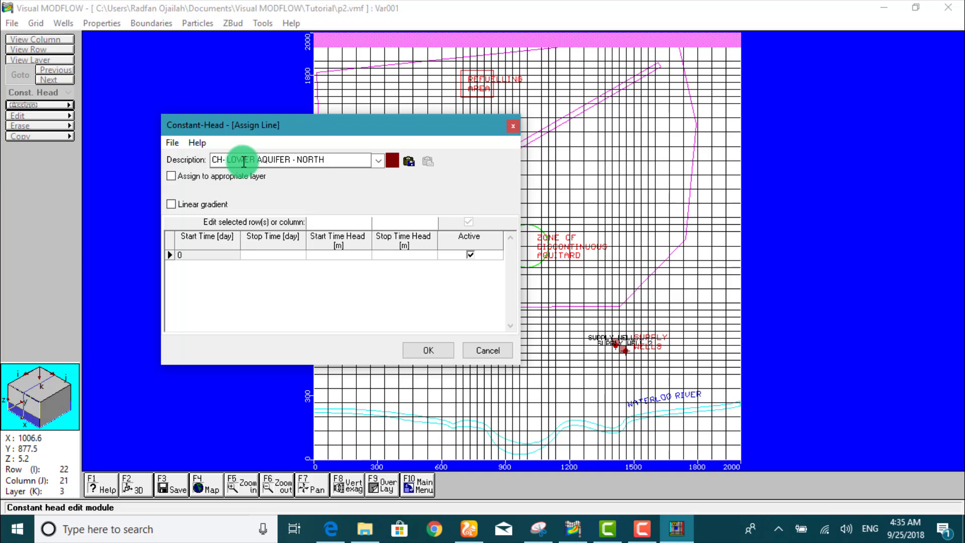
pyautogui.click(261, 160)
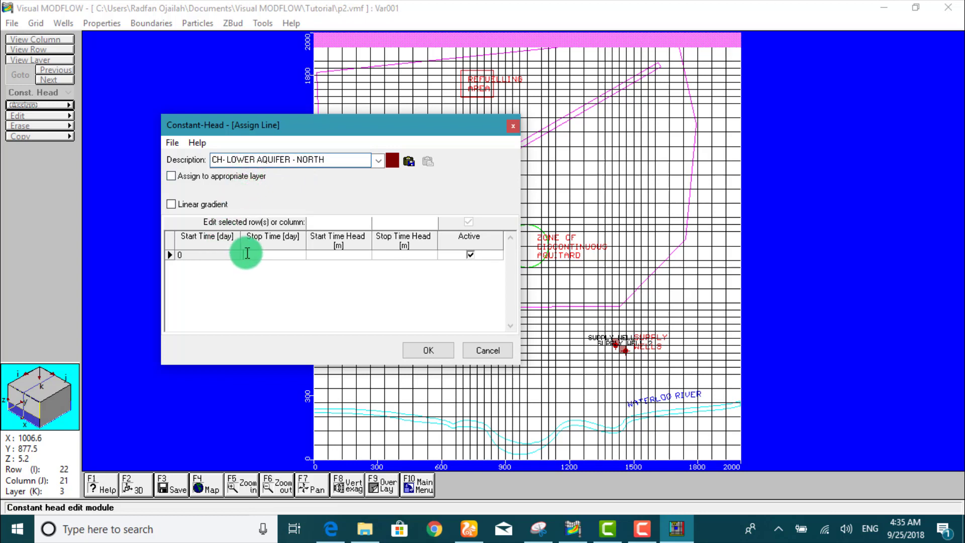
# Set stop time 7300 and start and stop heads of 18 m, then apply
pyautogui.write('7300')
pyautogui.click(332, 243)
pyautogui.click(328, 257)
pyautogui.write('18')
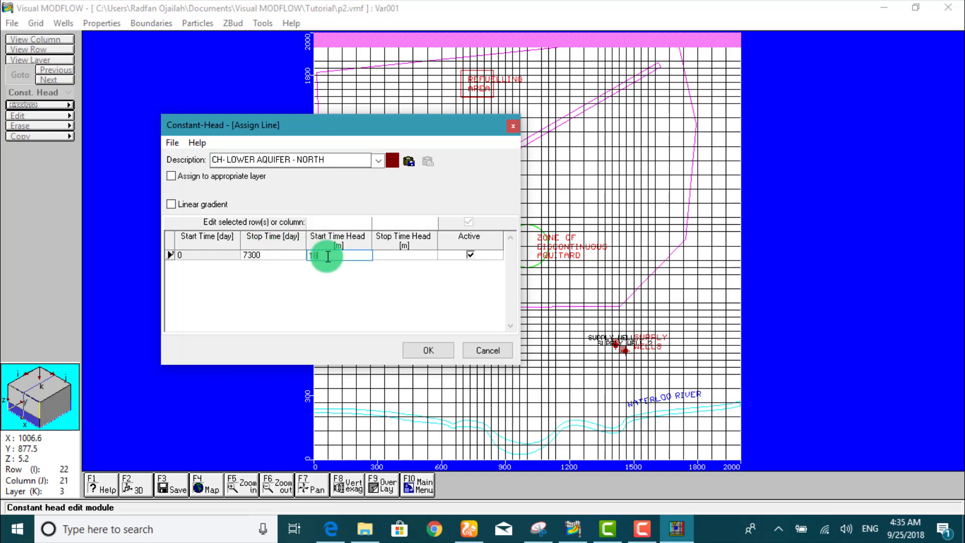
pyautogui.click(422, 254)
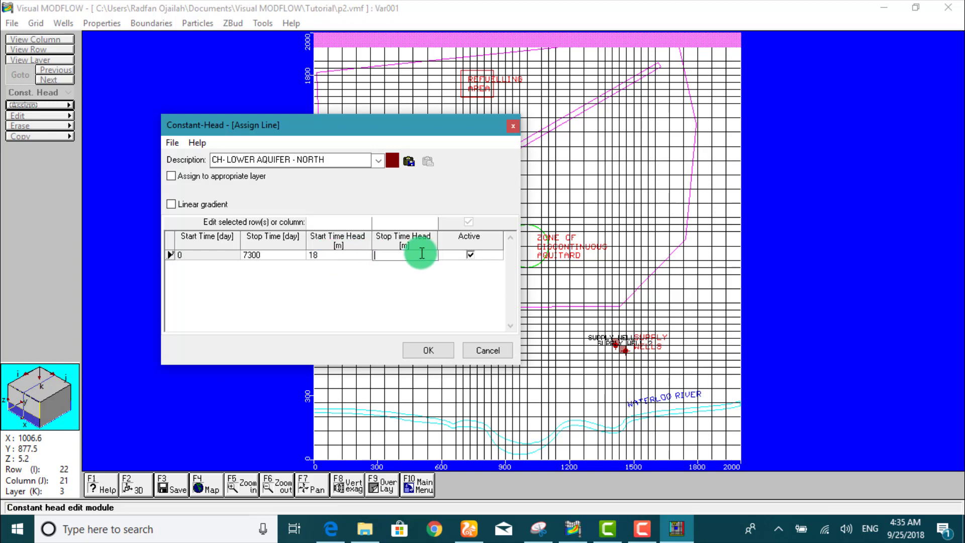
pyautogui.write('18')
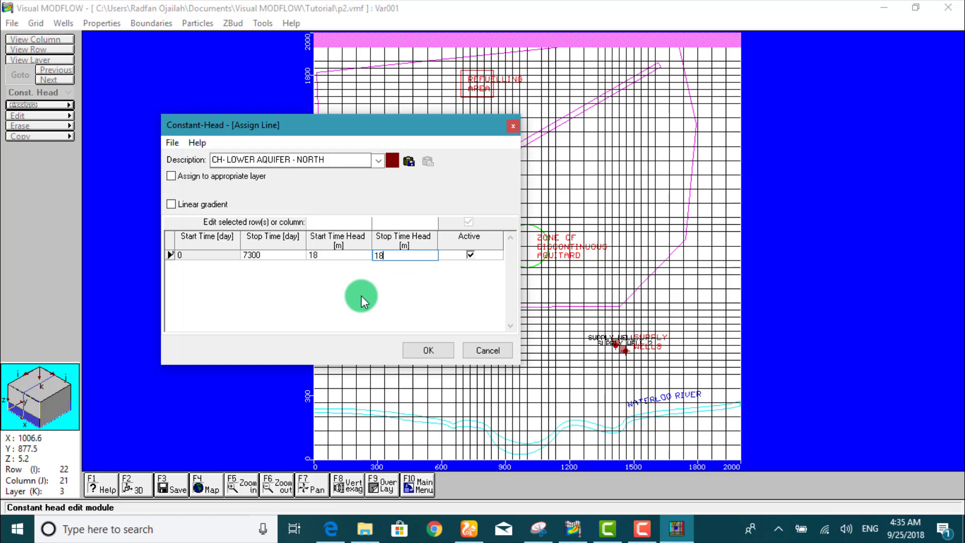
pyautogui.click(421, 349)
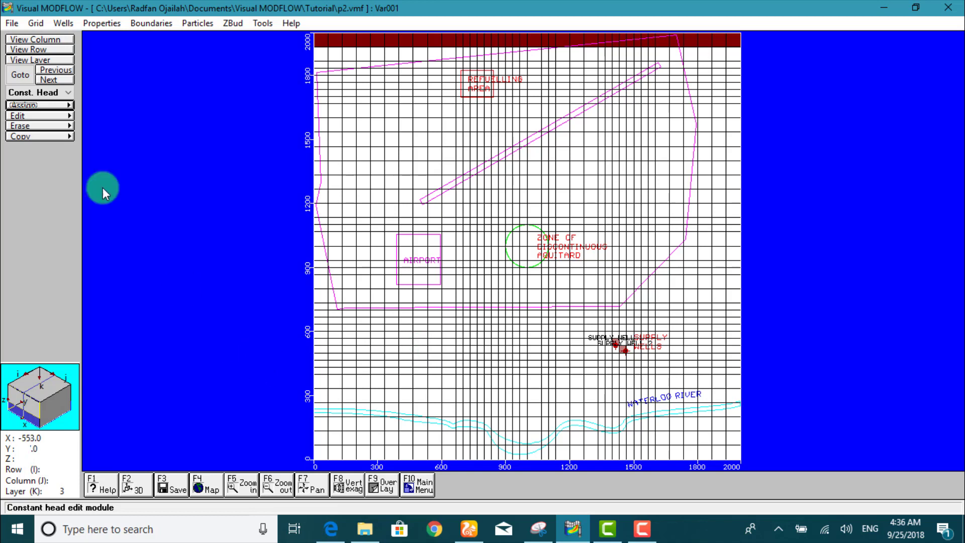
# Draw a constant-head line along layer 3's bottom row (row 40)
pyautogui.click(19, 106)
pyautogui.click(104, 125)
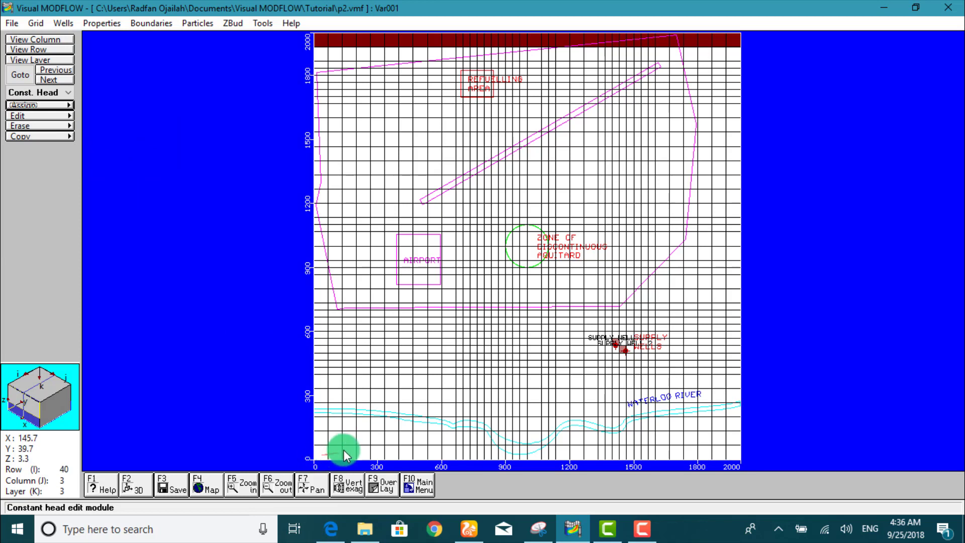
pyautogui.rightClick(732, 454)
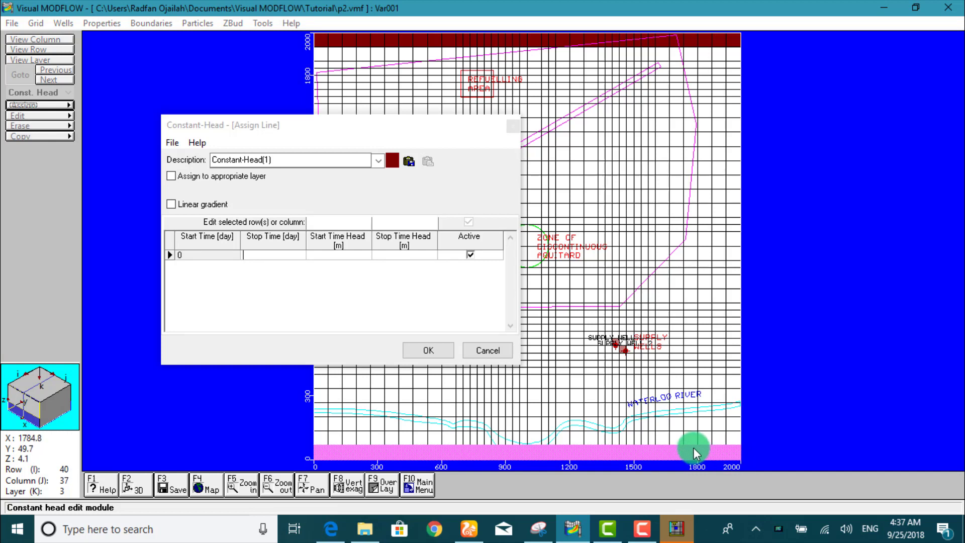
# Describe the south line as 'CH - LOWER AQUIFER- SOUTH' with stop time 7300 and 16.5 m heads, then apply
pyautogui.click(280, 157)
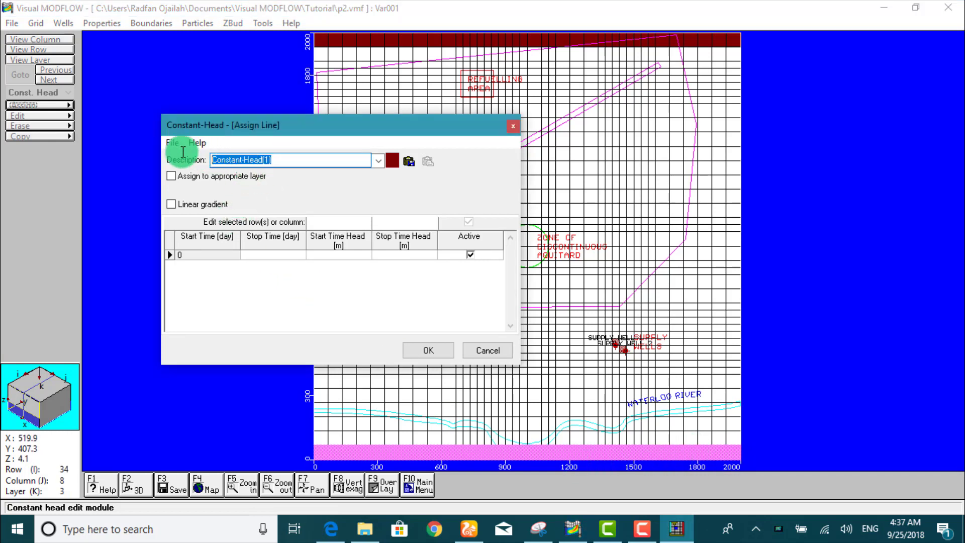
pyautogui.write('CH')
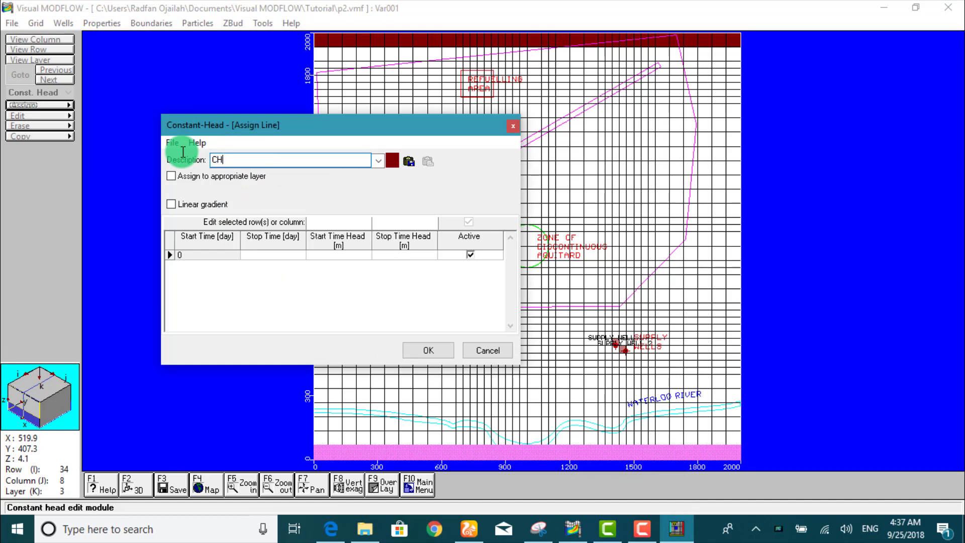
pyautogui.write(' - LOWER AQUIFER- SOU')
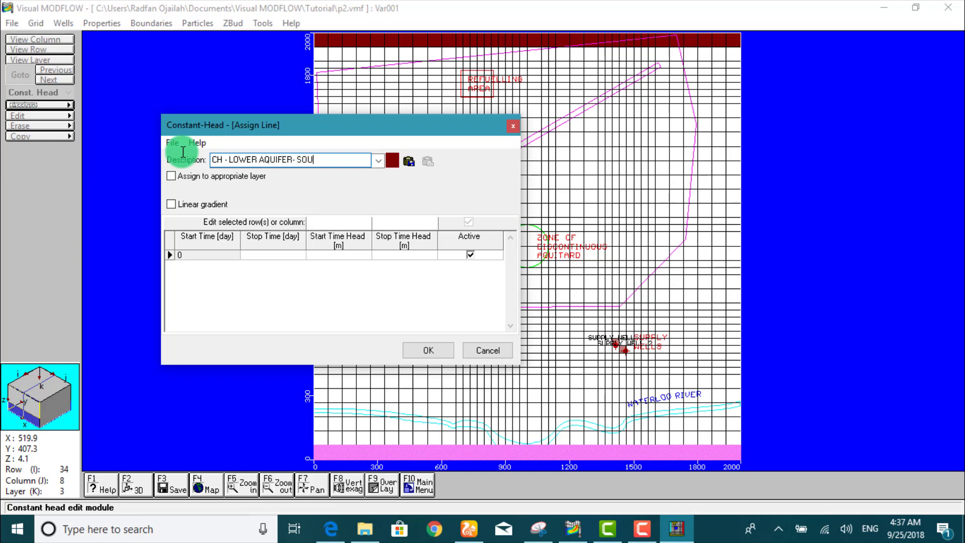
pyautogui.write('TH')
pyautogui.click(248, 257)
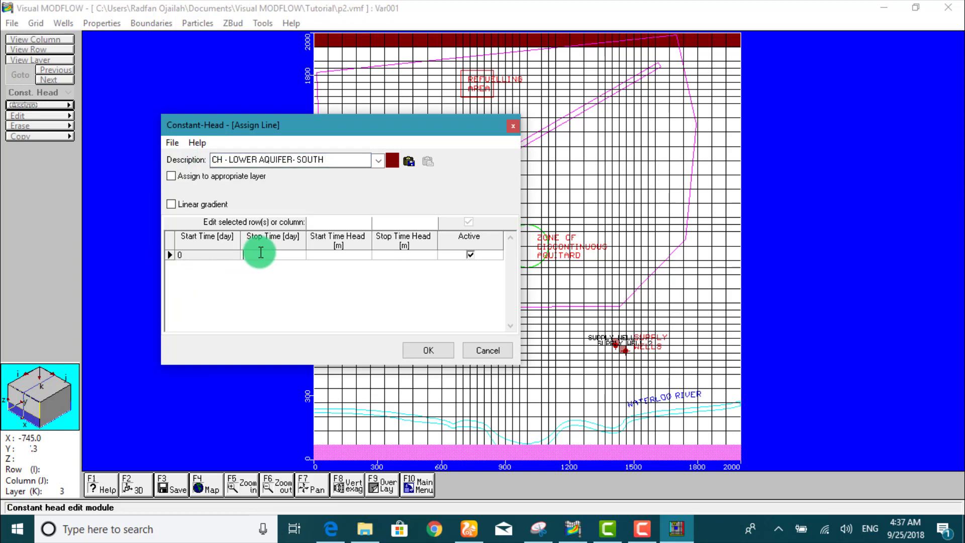
pyautogui.write('7300')
pyautogui.click(340, 254)
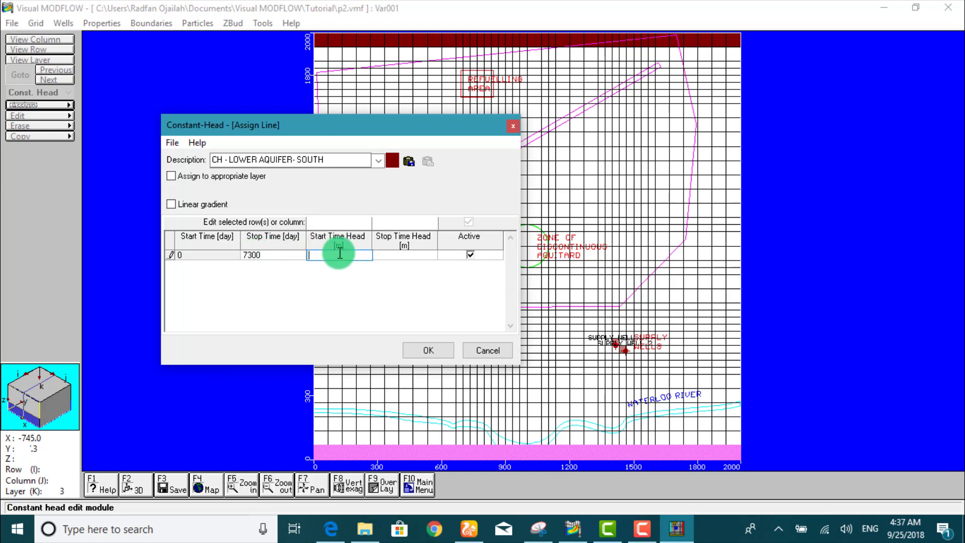
pyautogui.write('16.5')
pyautogui.click(392, 254)
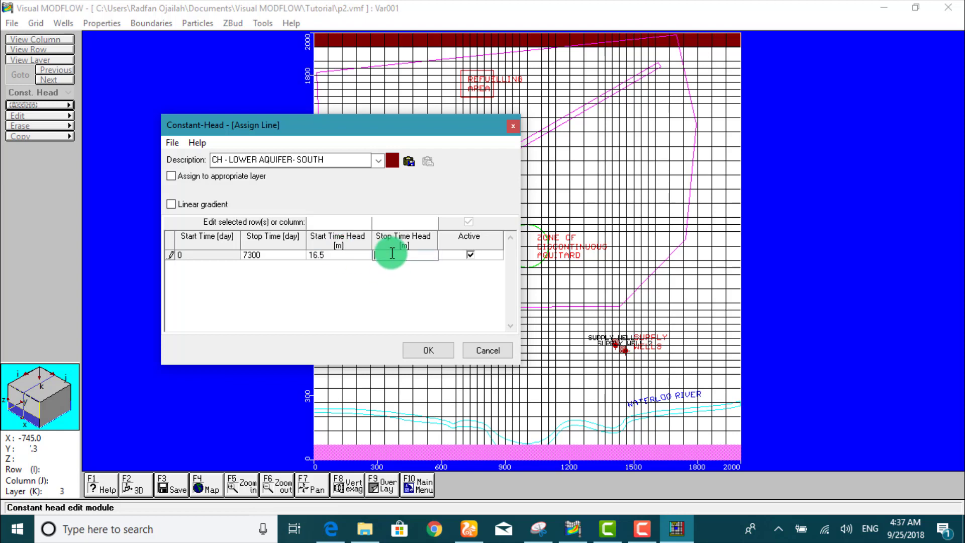
pyautogui.write('16.5')
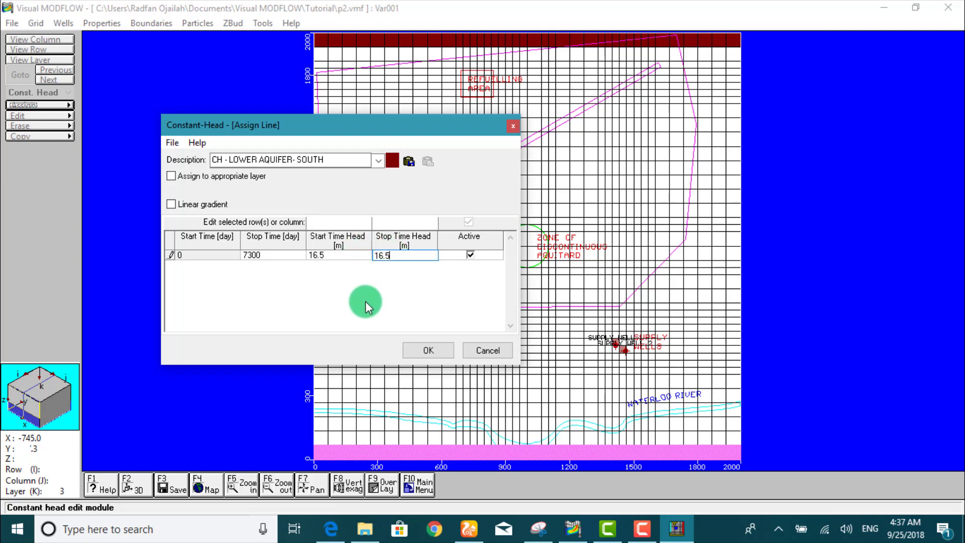
pyautogui.click(412, 346)
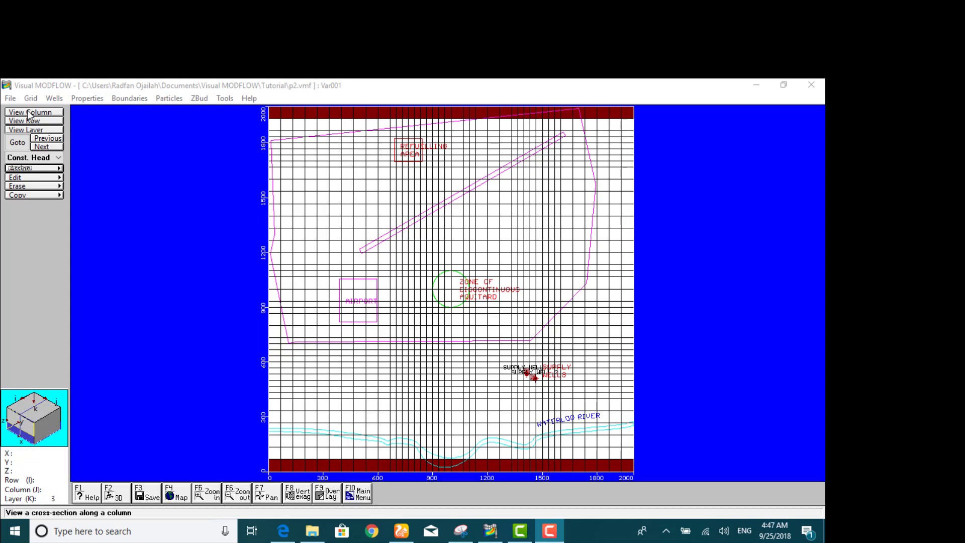
# Display the column 4 cross-section to check the north and south constant-head cells
pyautogui.click(176, 199)
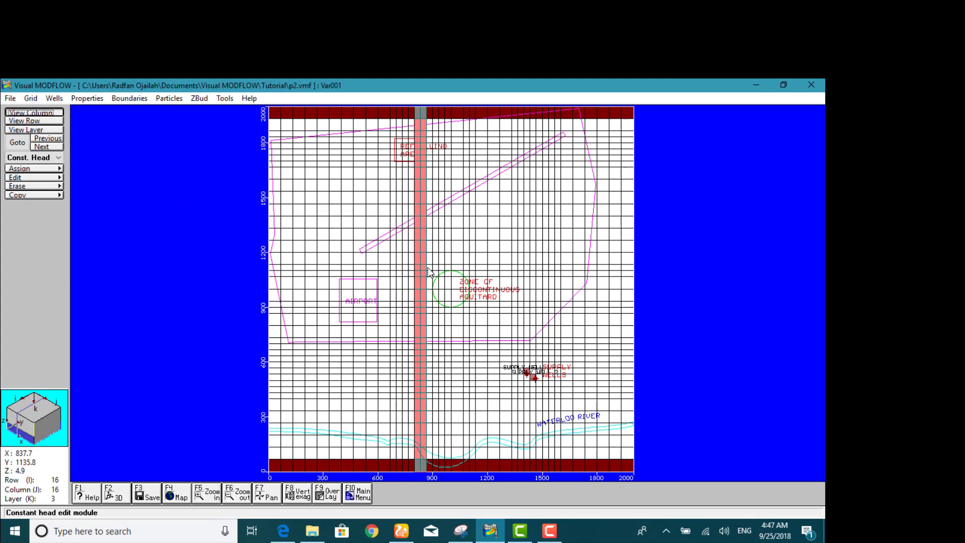
pyautogui.click(307, 239)
pyautogui.click(312, 235)
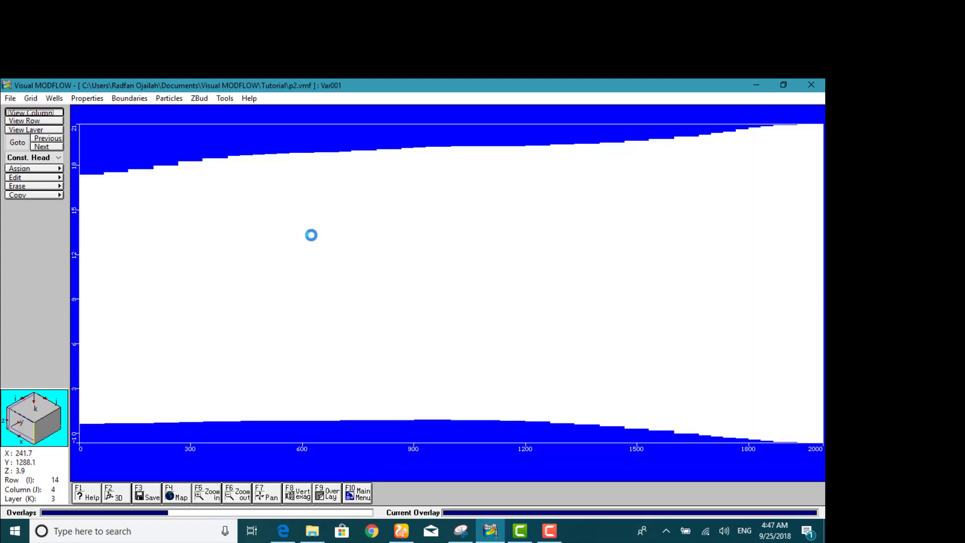